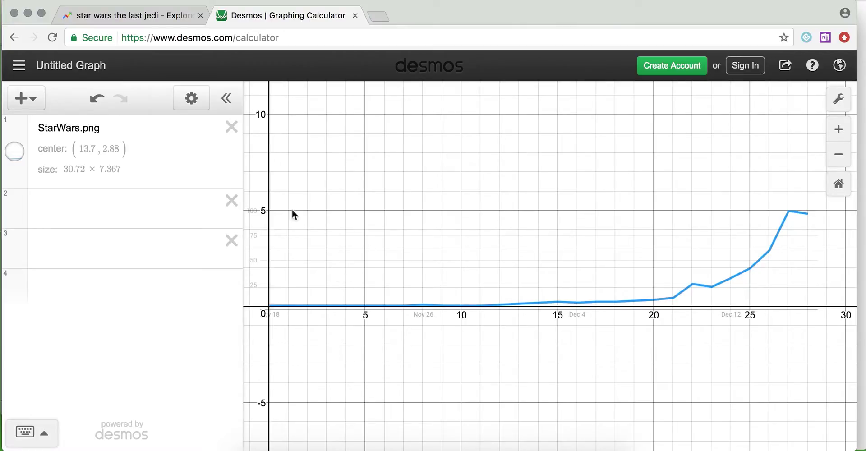
Step: Dismiss the add-item list without adding anything, then start editing the empty second expression row
left_click(32, 98)
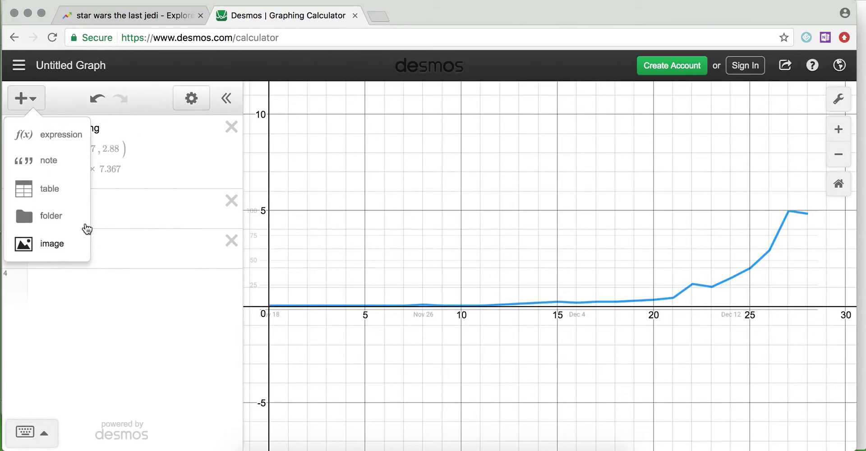
left_click(87, 229)
left_click(532, 251)
left_click(337, 252)
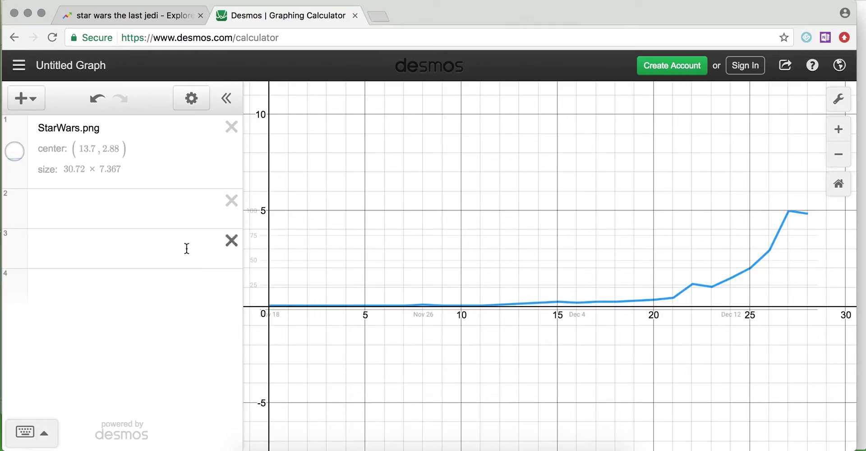
left_click(146, 211)
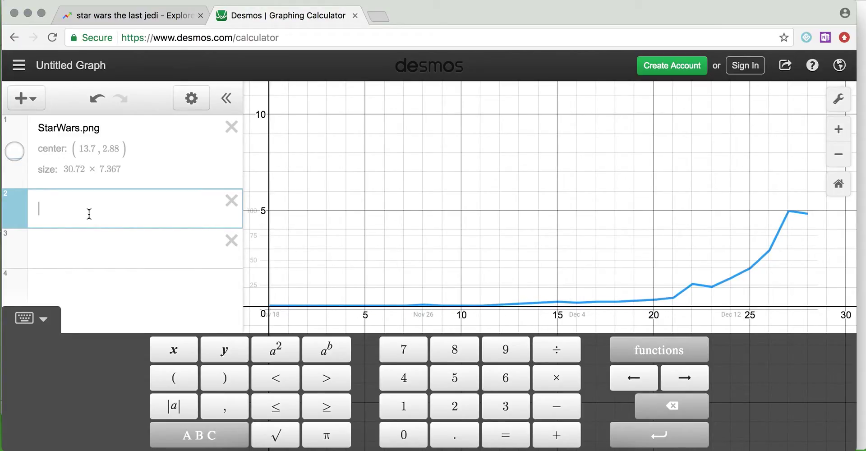
Step: Graph y = x, then scale it to (1/70)x after trying denominators 2 and 20
type("x")
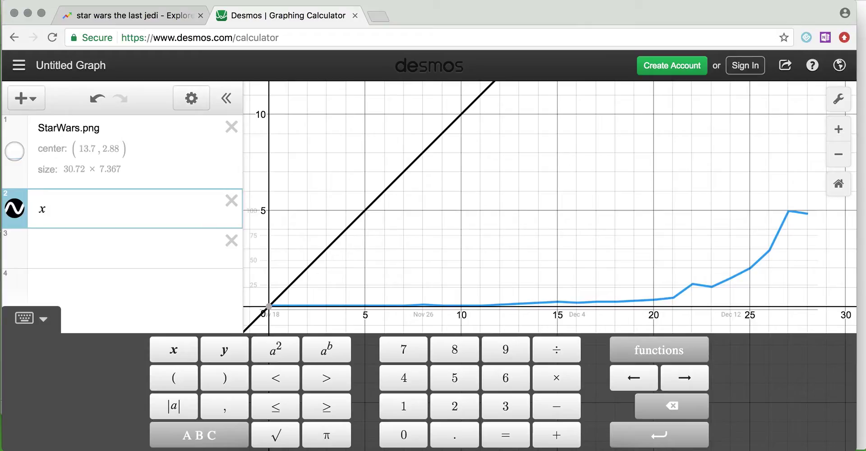
key("Return")
left_click(89, 214)
key("Left")
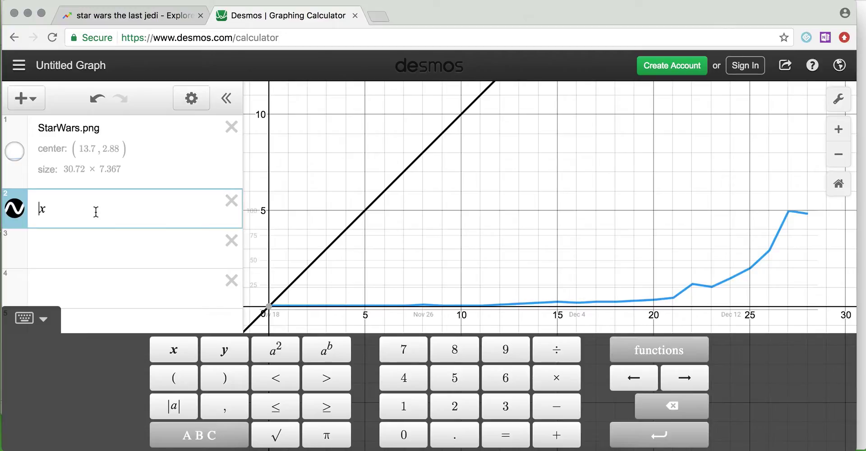
type("1/2")
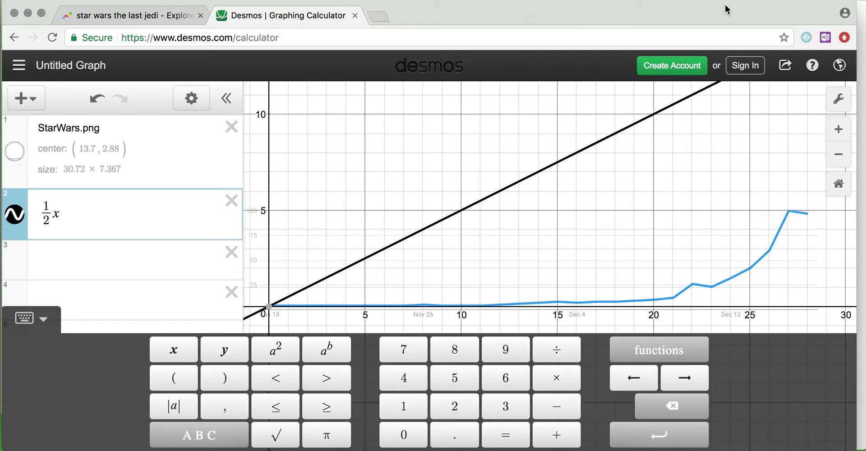
type("0")
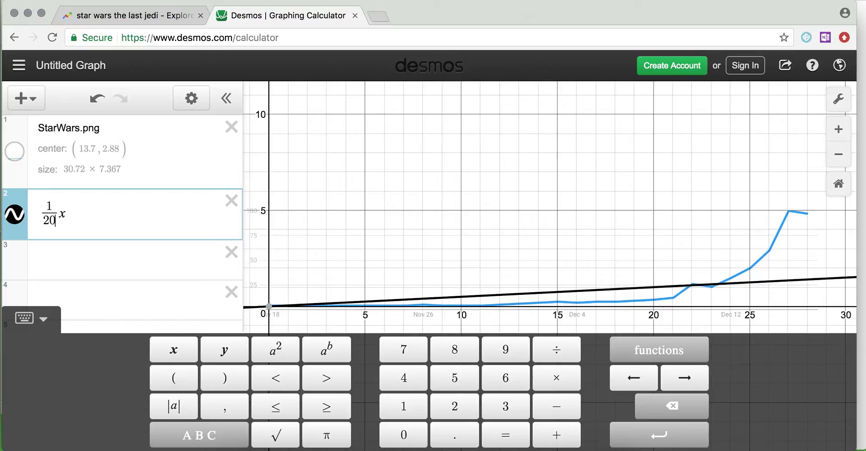
left_click(50, 220)
key("BackSpace")
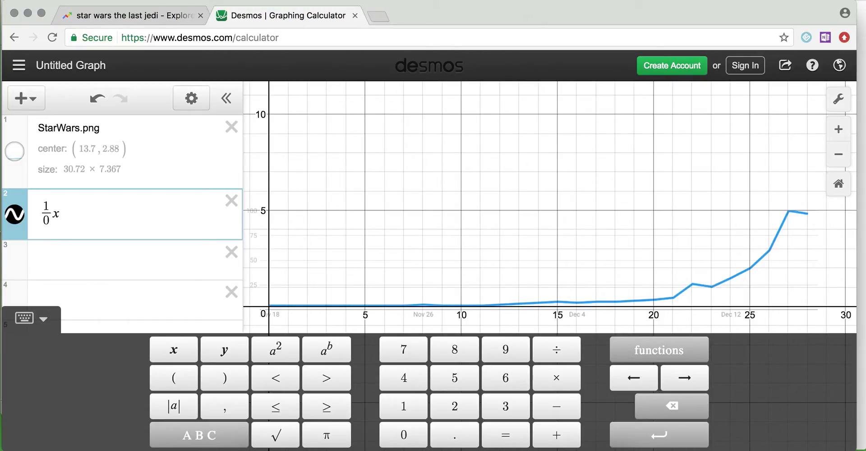
type("7")
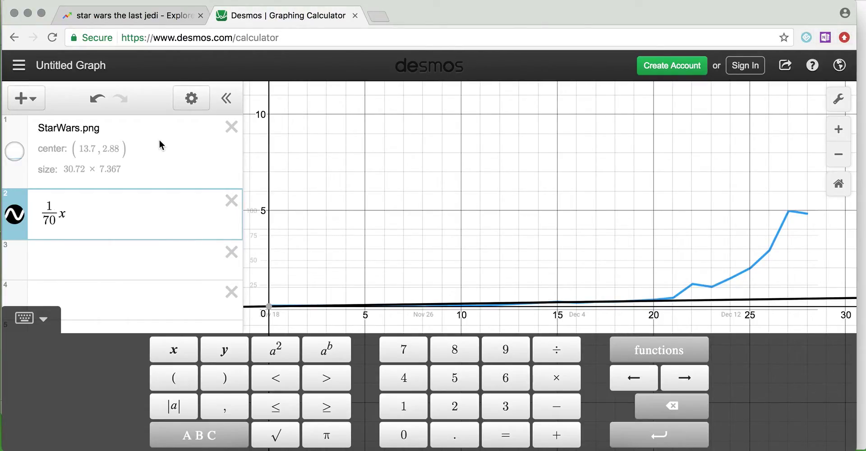
scroll(411, 255, "up", 3)
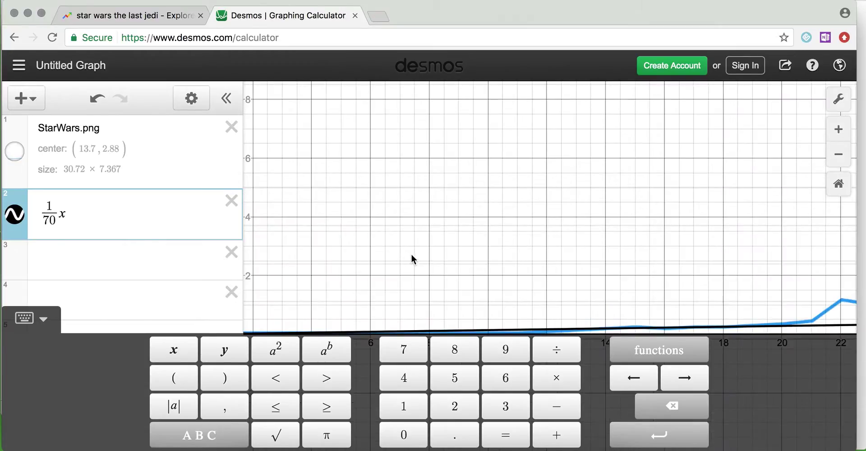
left_click(430, 214)
left_click_drag(565, 226, 427, 201)
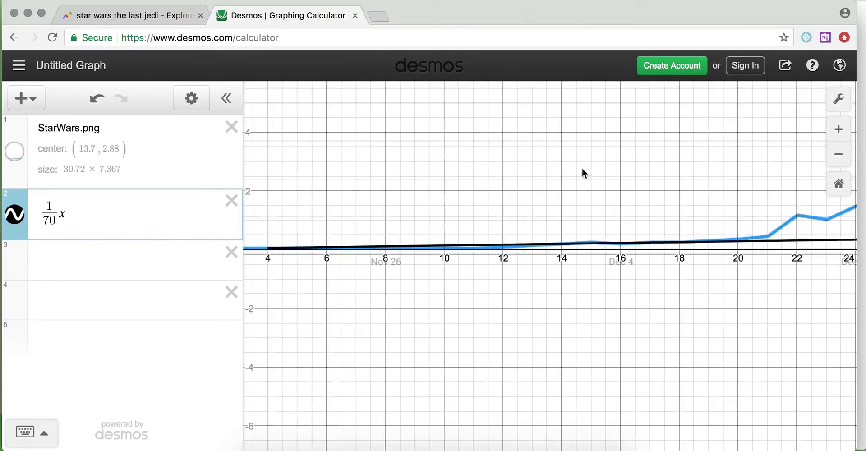
left_click_drag(582, 172, 563, 232)
scroll(666, 158, "down", 2)
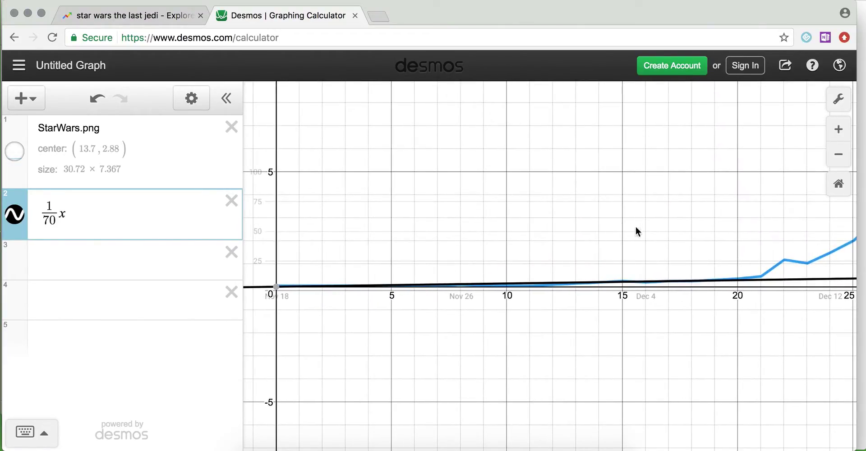
left_click(101, 196)
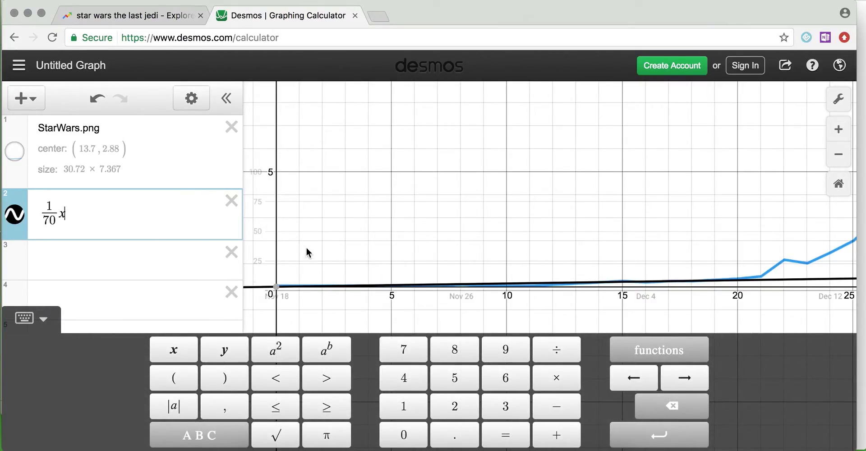
left_click_drag(305, 250, 487, 240)
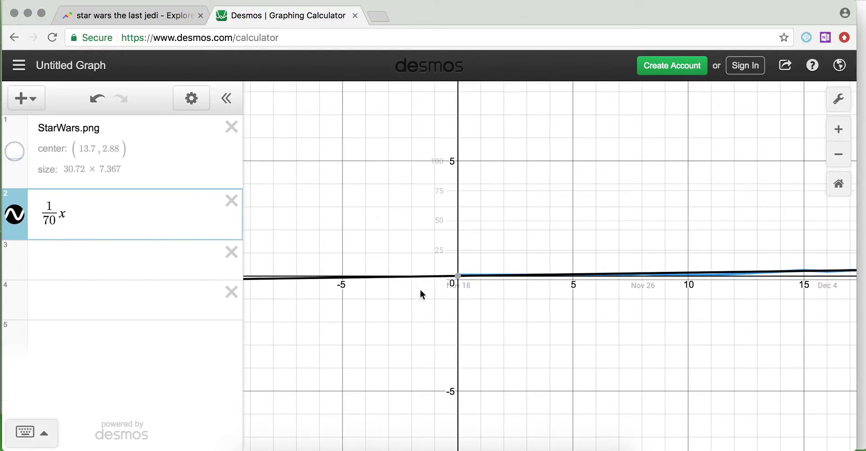
left_click_drag(548, 211, 394, 204)
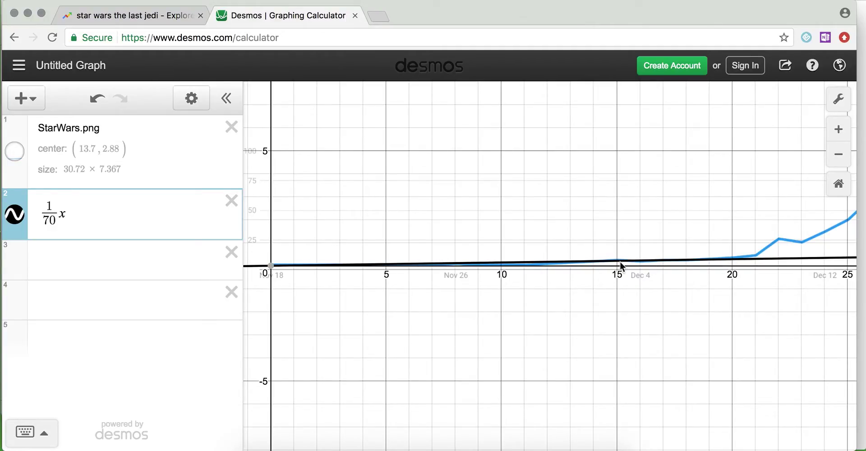
Step: Append the domain restriction {0<x<20} to the (1/70)x line
left_click(160, 221)
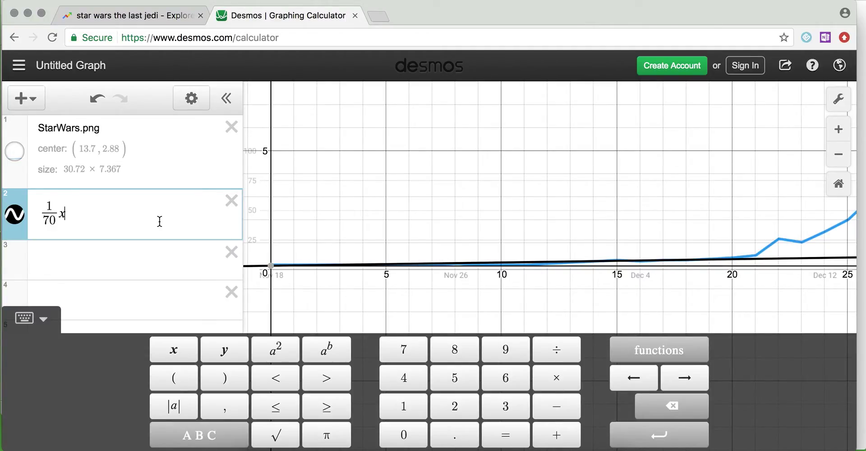
type("{")
type("0")
type("<x")
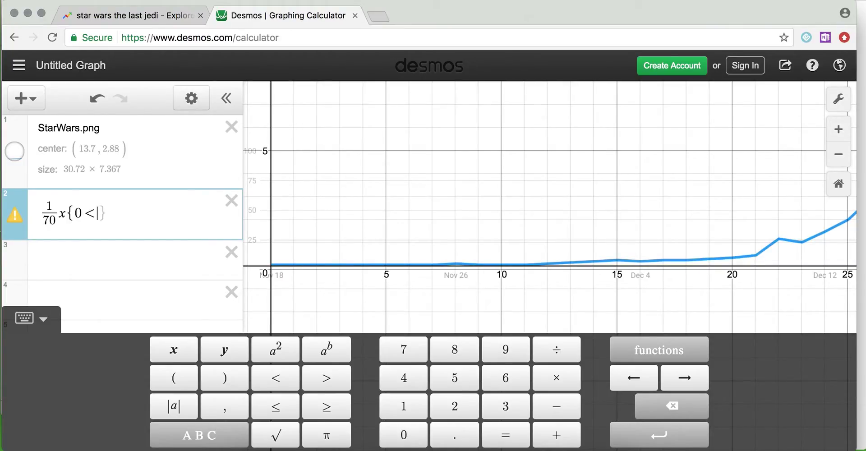
type("<20")
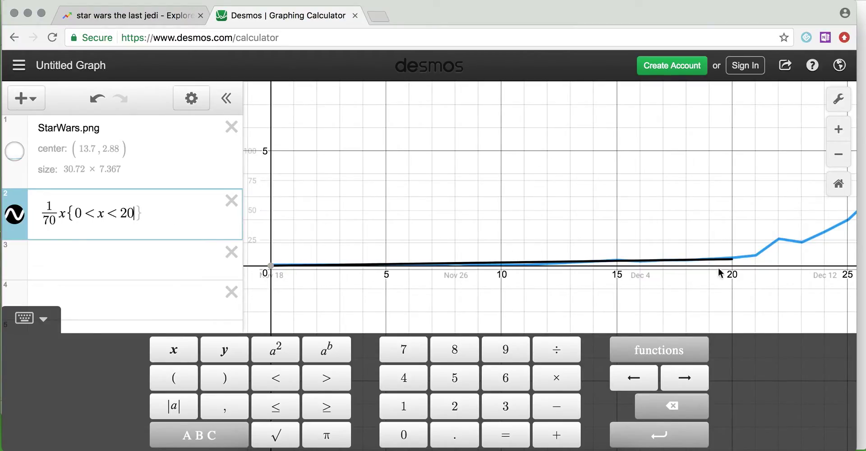
mouse_move(273, 267)
Step: Close the {0<x<20} restriction and graph 2^x as the third expression
type("}")
key("Return")
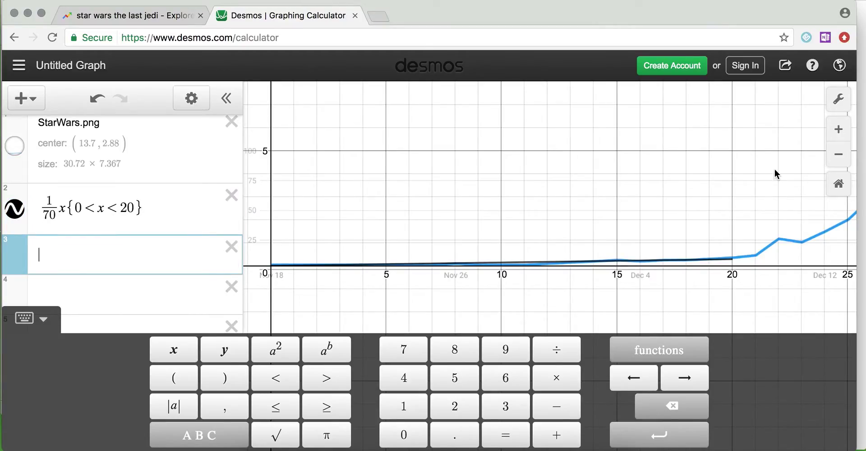
left_click_drag(756, 197, 484, 254)
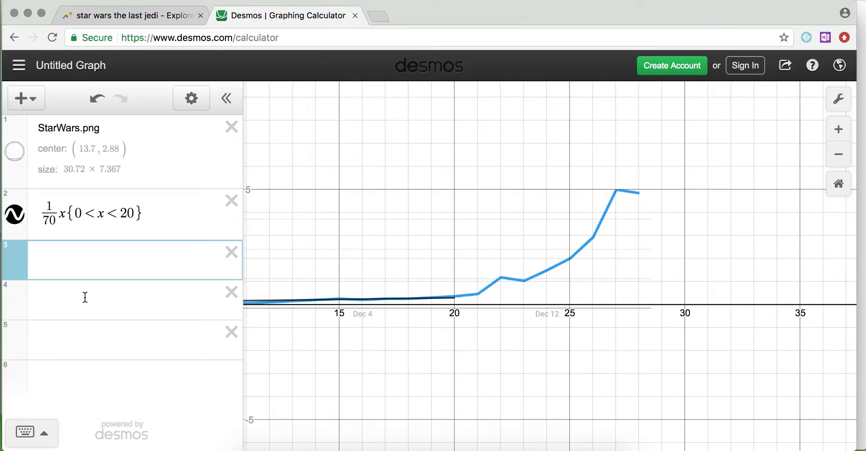
left_click(80, 255)
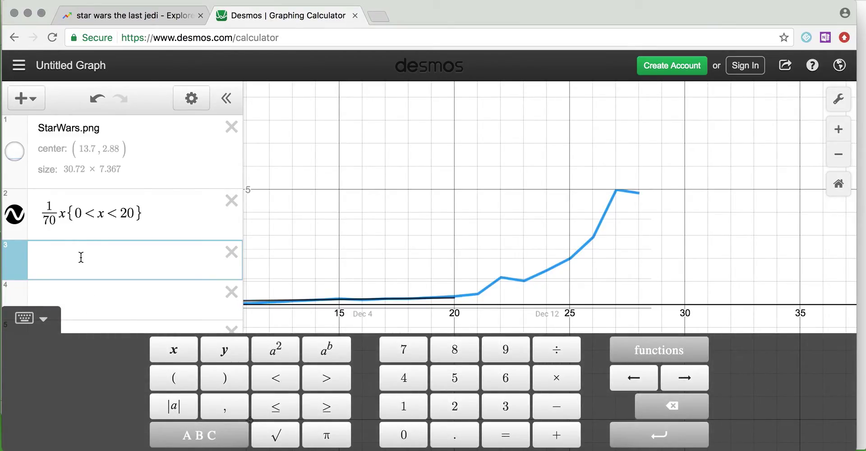
type("2^x")
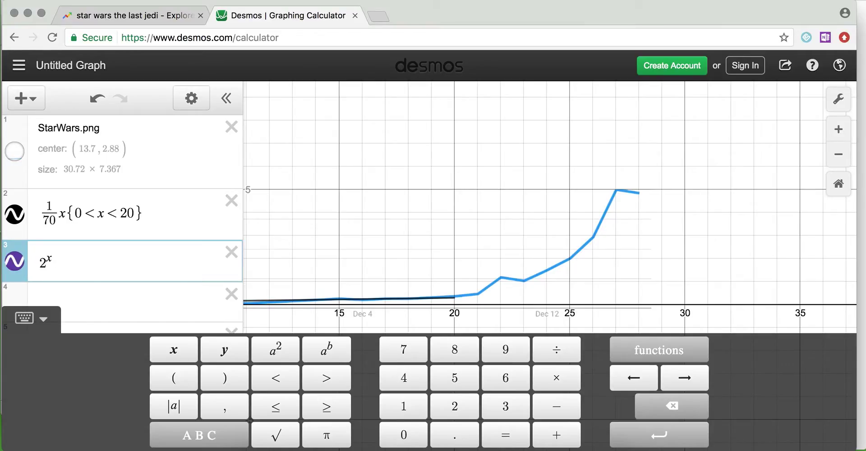
key("Return")
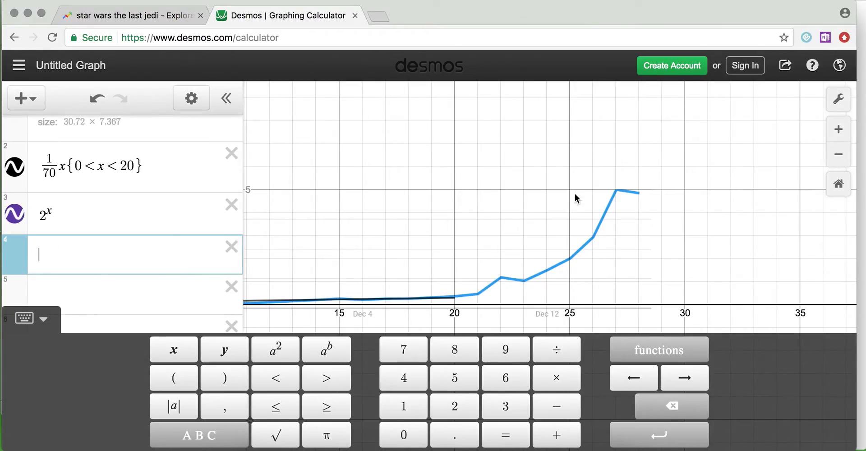
Step: Bring the 2^x curve into view and put its exponent x in parentheses
left_click_drag(296, 242, 542, 229)
left_click_drag(280, 215, 400, 209)
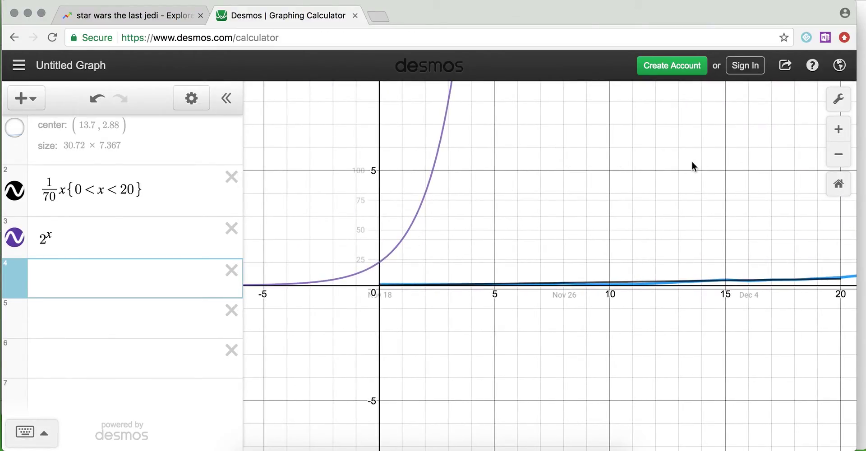
left_click_drag(692, 164, 399, 164)
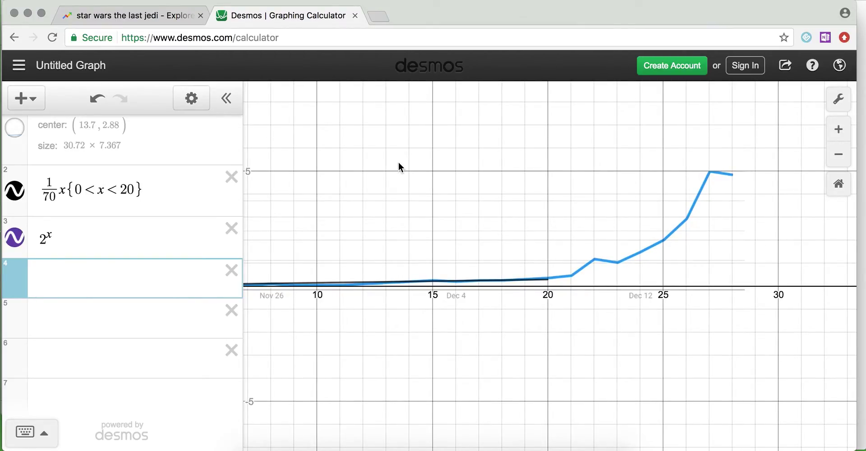
left_click_drag(399, 163, 677, 176)
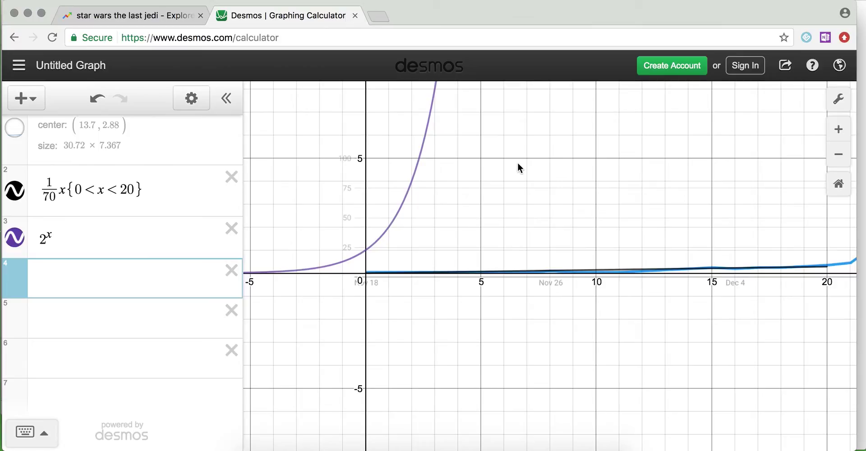
left_click(57, 231)
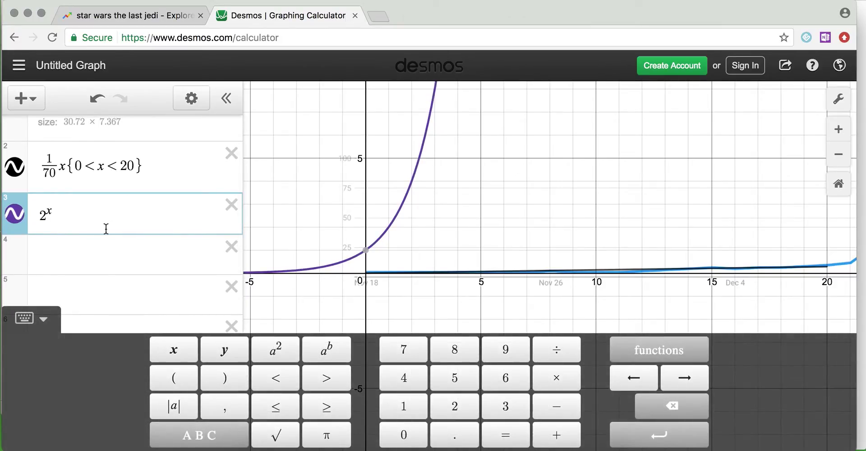
key("Left")
type("(")
key("Right")
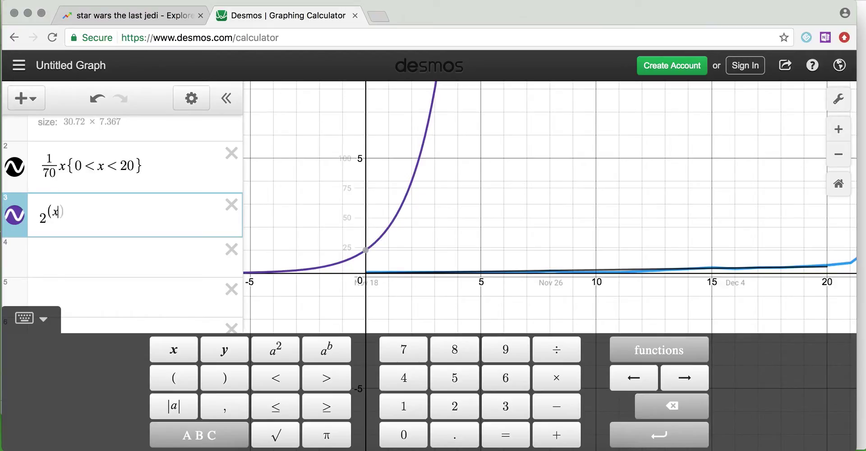
Step: Shift the exponent to x−23, after trying x−20 and x−30
type("-")
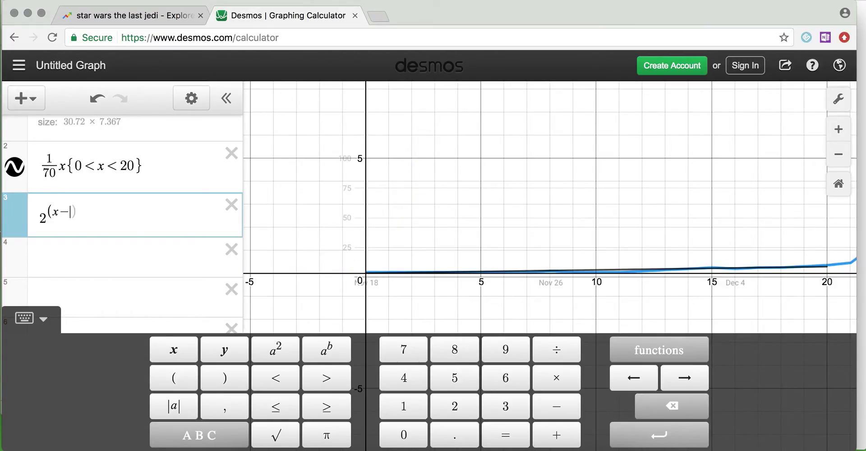
left_click_drag(599, 261, 262, 242)
scroll(70, 239, "down", 1)
type("20")
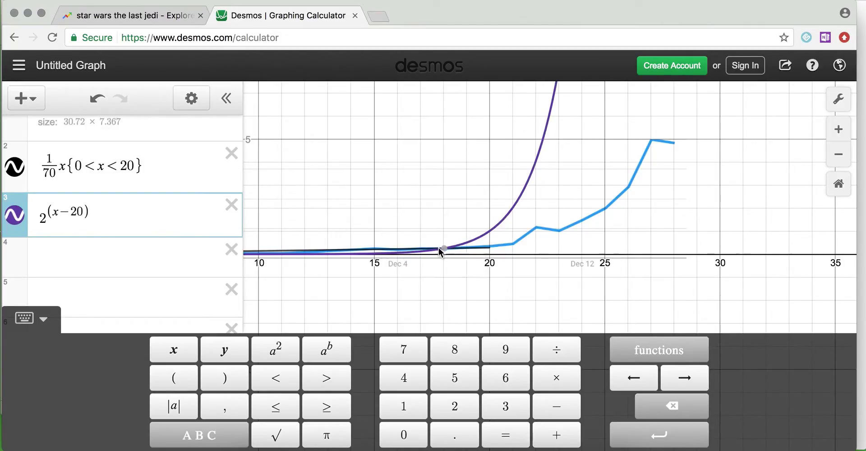
mouse_move(444, 250)
key("BackSpace")
key("BackSpace")
type("30")
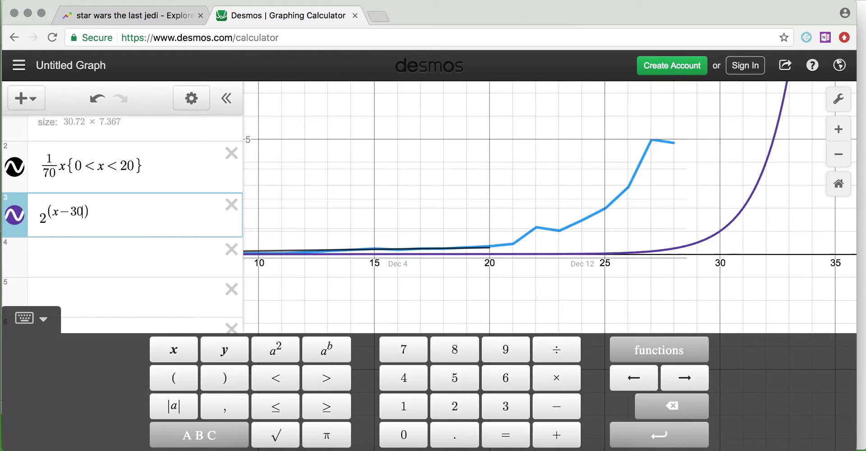
key("BackSpace")
key("BackSpace")
type("23")
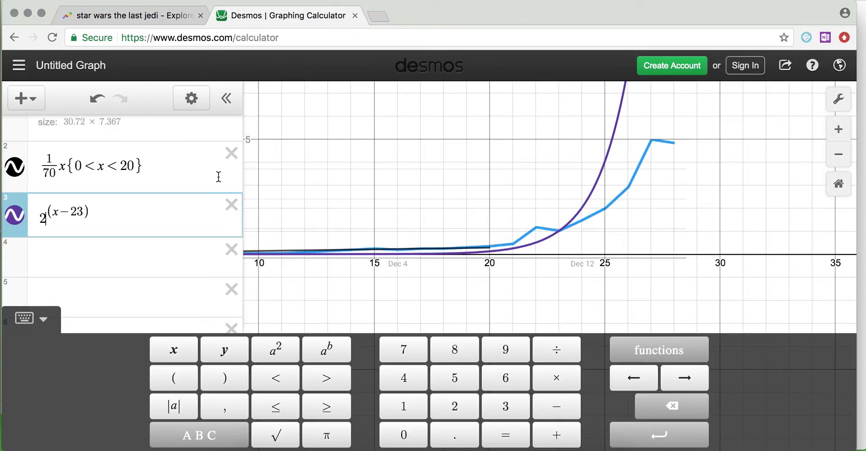
Step: Change the exponential's base from 2 to 1.4, then to 1.5
key("BackSpace")
type("1.4")
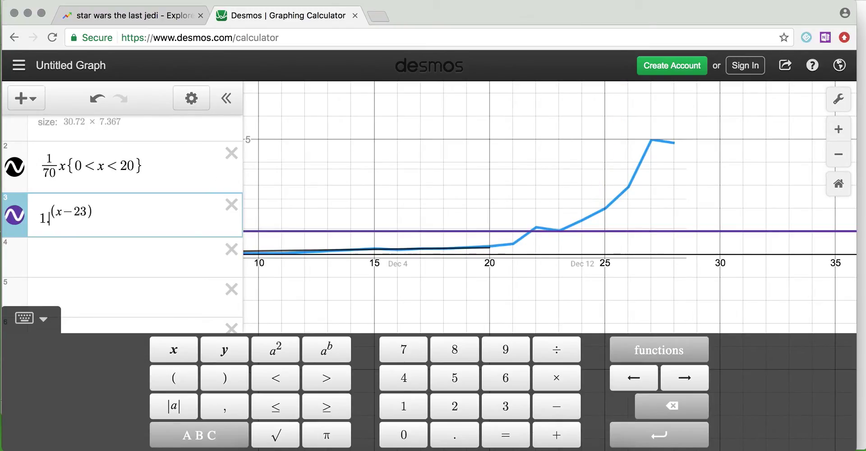
key("BackSpace")
key("BackSpace")
type(".5")
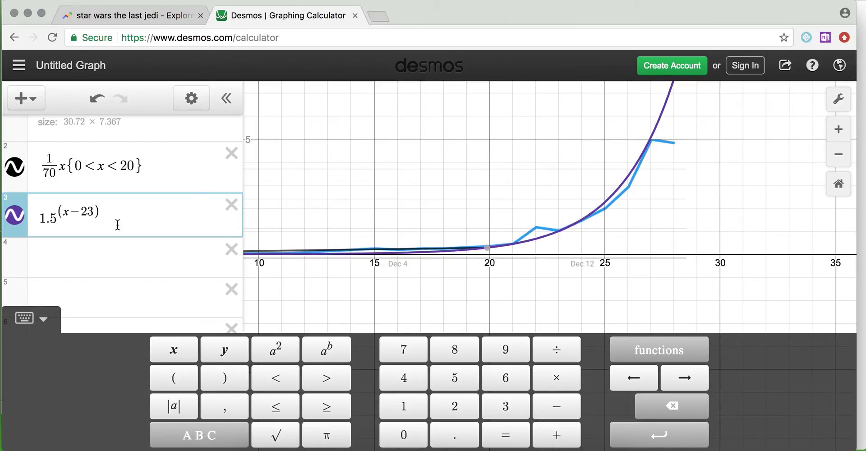
Step: Test exponent x−24 and base 1.4, then settle back on 1.5^(x−23)
left_click(83, 215)
key("BackSpace")
type("4")
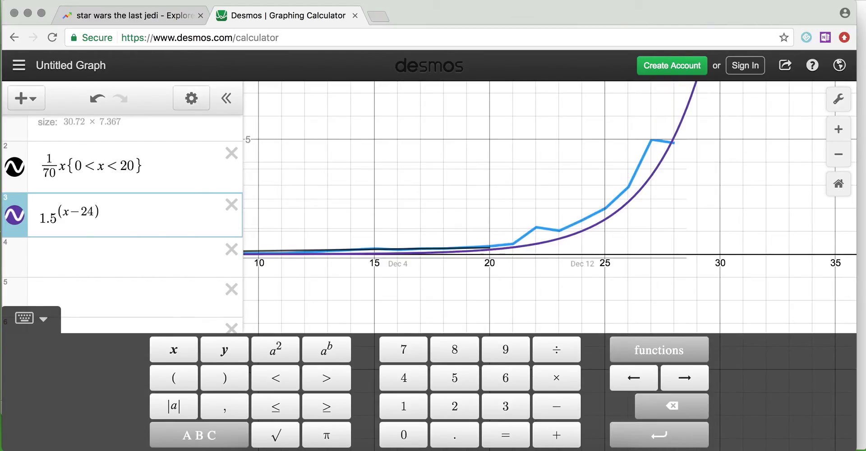
key("BackSpace")
type("3")
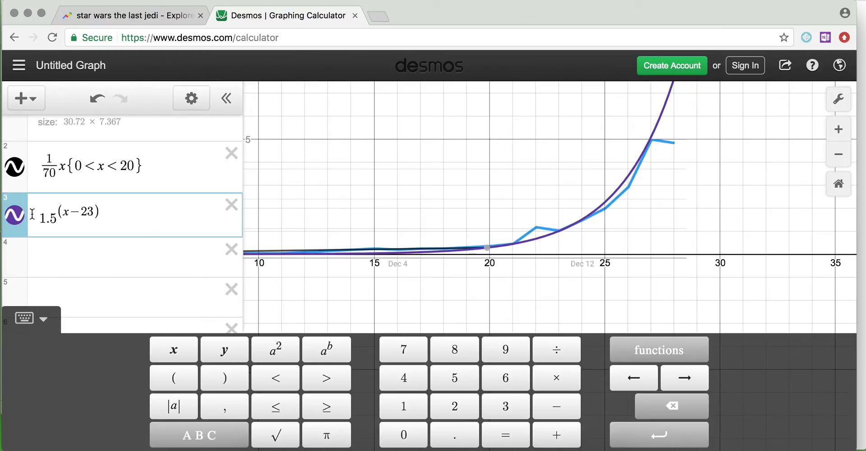
left_click(55, 218)
key("BackSpace")
type("4")
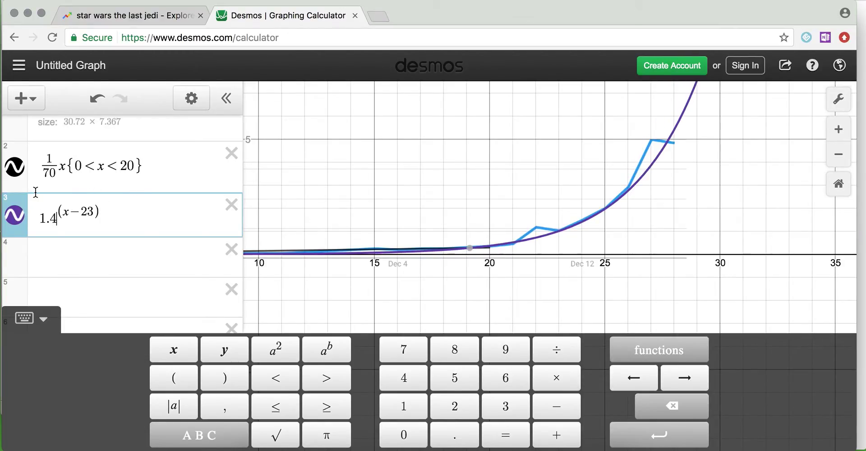
key("BackSpace")
type("5")
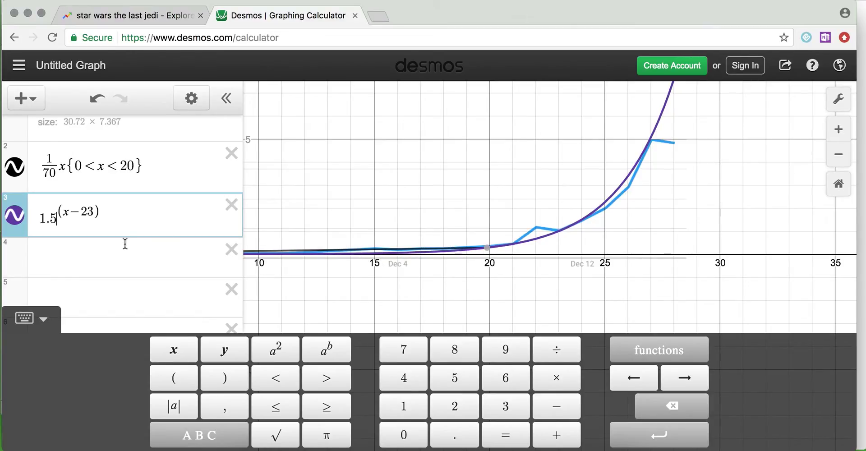
Step: Type the restriction {20<x<27} after 1.5^(x−23)
type("{")
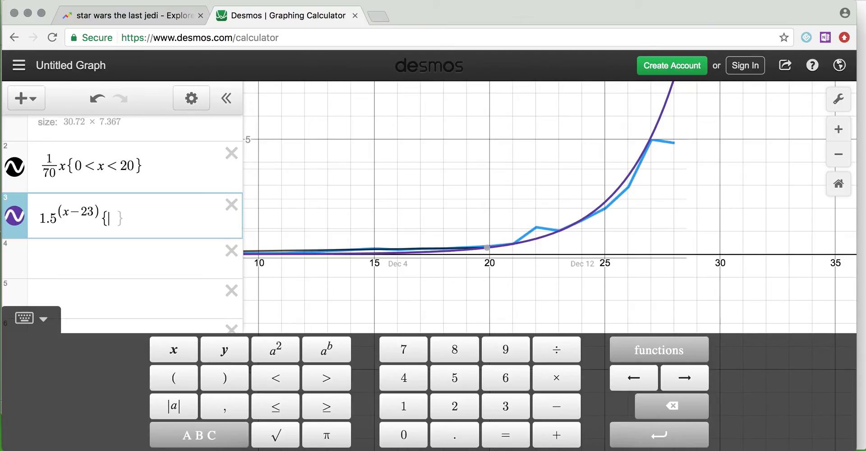
type("20<")
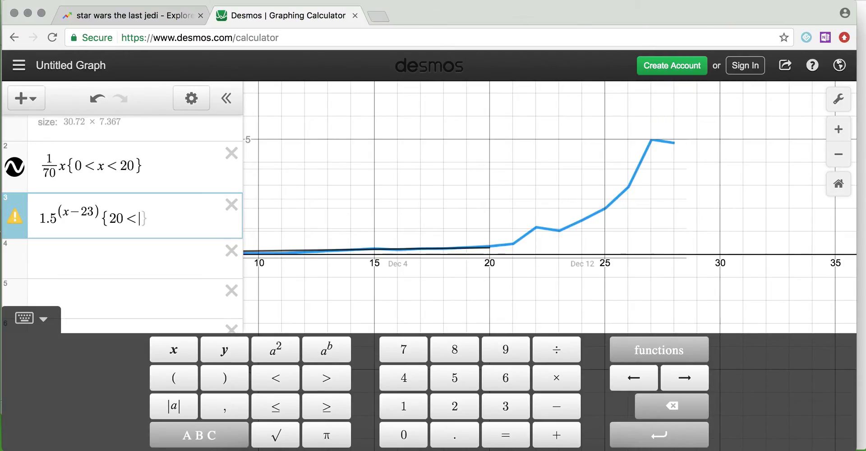
type("x<27")
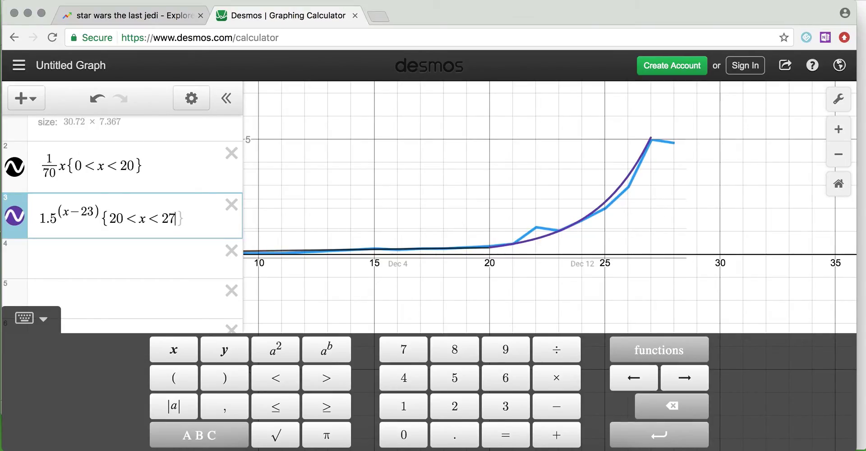
type("}")
Step: Change the lower bound to 20 ≤ x and zoom around x = 20 to check the joint
left_click_drag(138, 221, 131, 220)
left_click(277, 406)
scroll(491, 256, "up", 10)
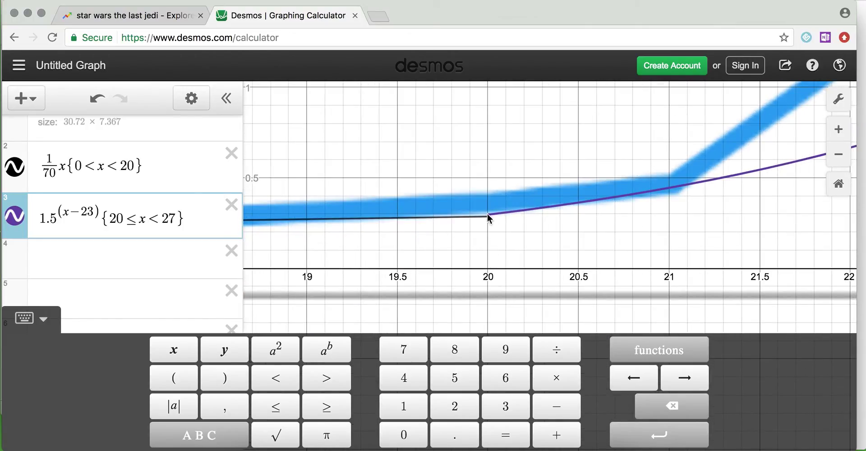
scroll(488, 218, "down", 3)
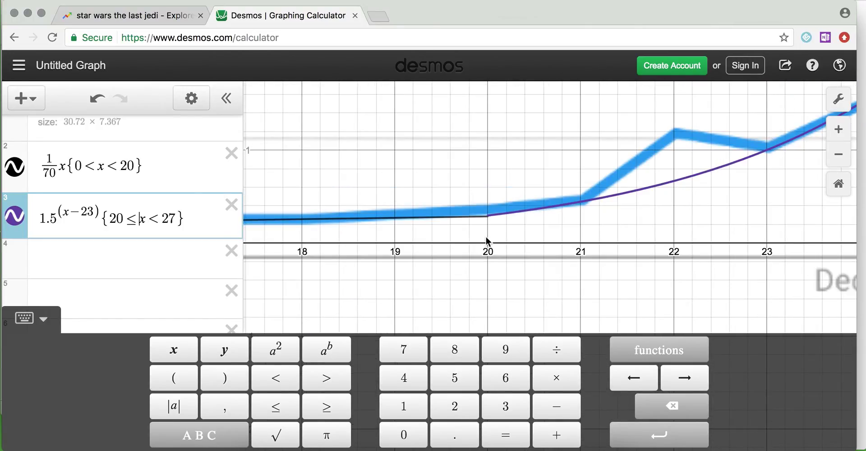
scroll(486, 239, "down", 5)
left_click(508, 210)
scroll(509, 209, "down", 2)
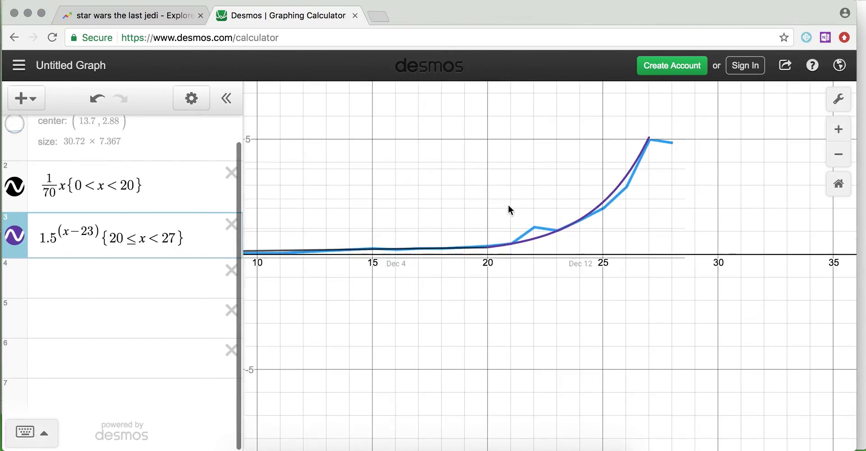
scroll(429, 198, "left", 3)
left_click(394, 220)
scroll(491, 301, "left", 1)
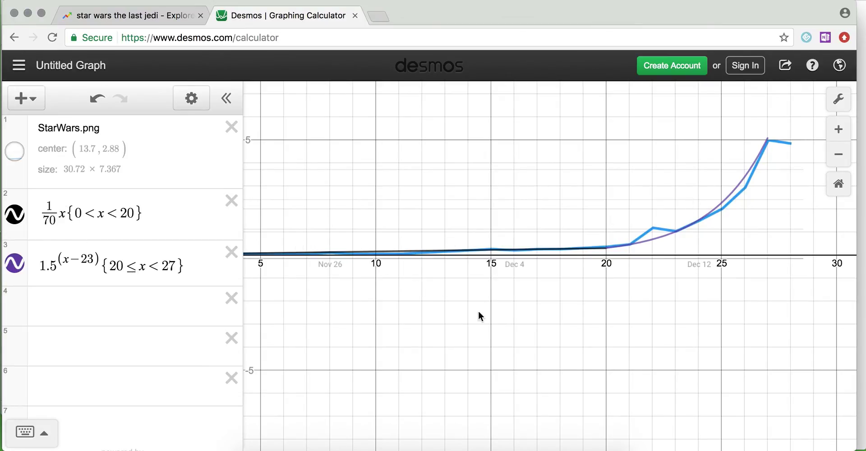
Step: Pan right past the trend line's end to view roughly x 22 to 46
scroll(403, 168, "right", 8)
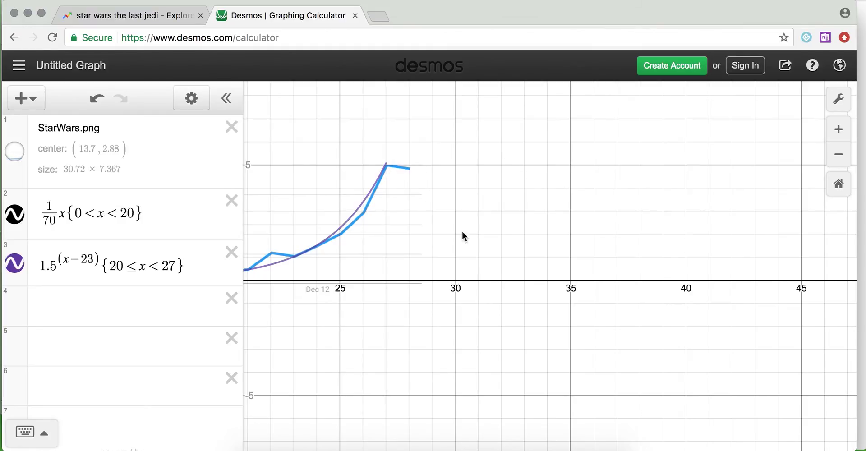
left_click(81, 324)
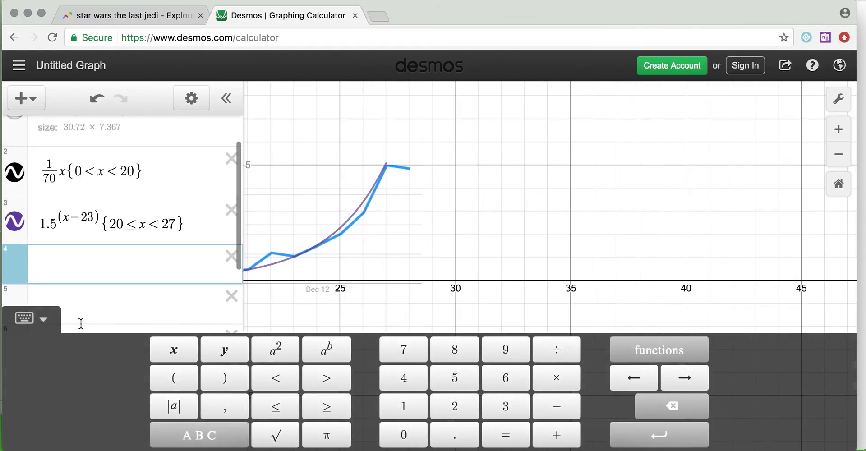
type("sin x ")
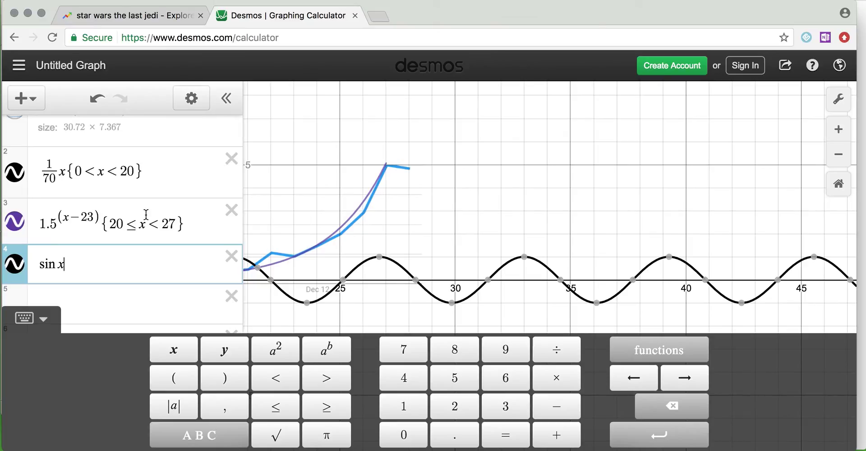
type("+ 3")
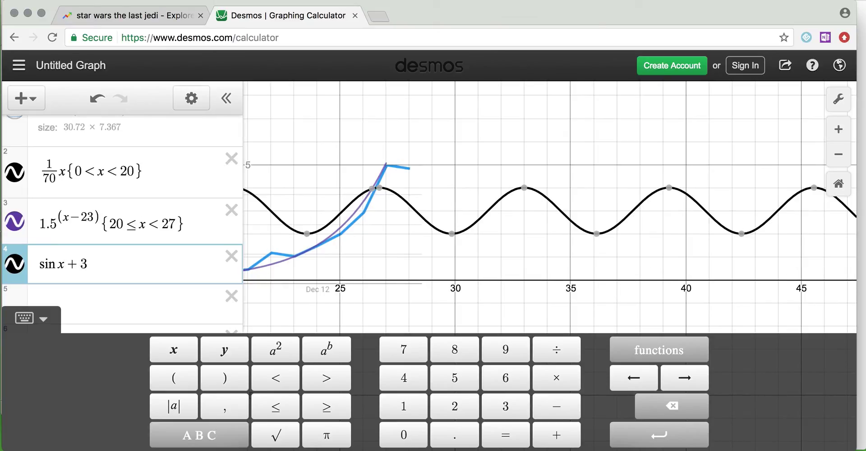
left_click(453, 233)
key("BackSpace")
key("BackSpace")
key("BackSpace")
key("BackSpace")
key("BackSpace")
key("BackSpace")
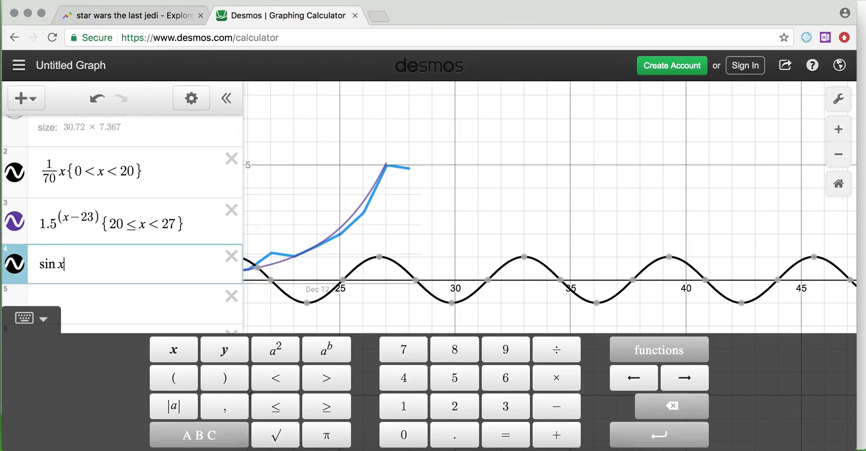
Step: Hide the keypad, pan back toward the origin and zoom out to see both pieces
left_click(370, 272)
scroll(614, 223, "left", 10)
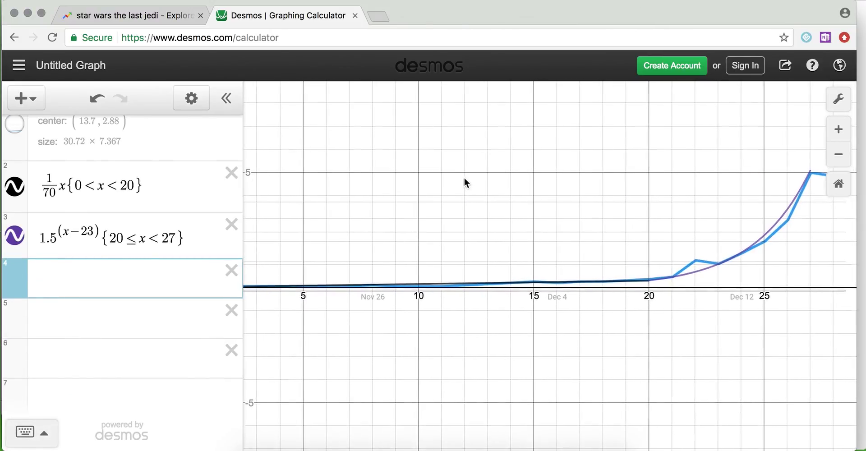
left_click_drag(464, 183, 537, 187)
scroll(536, 185, "down", 3)
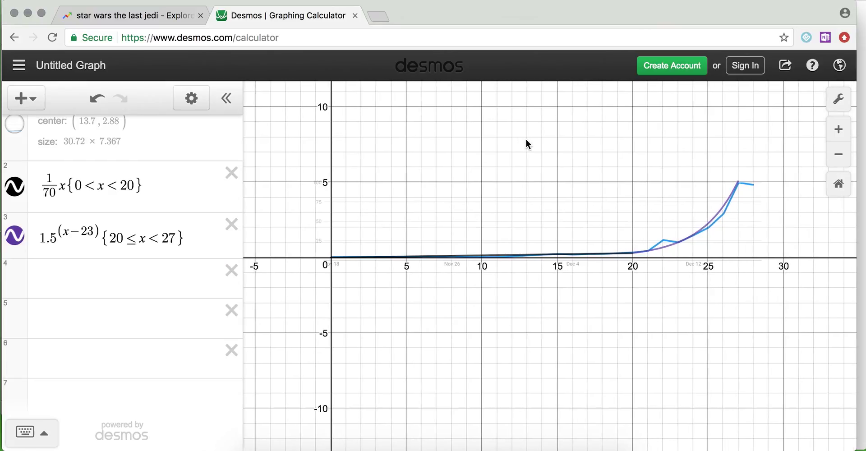